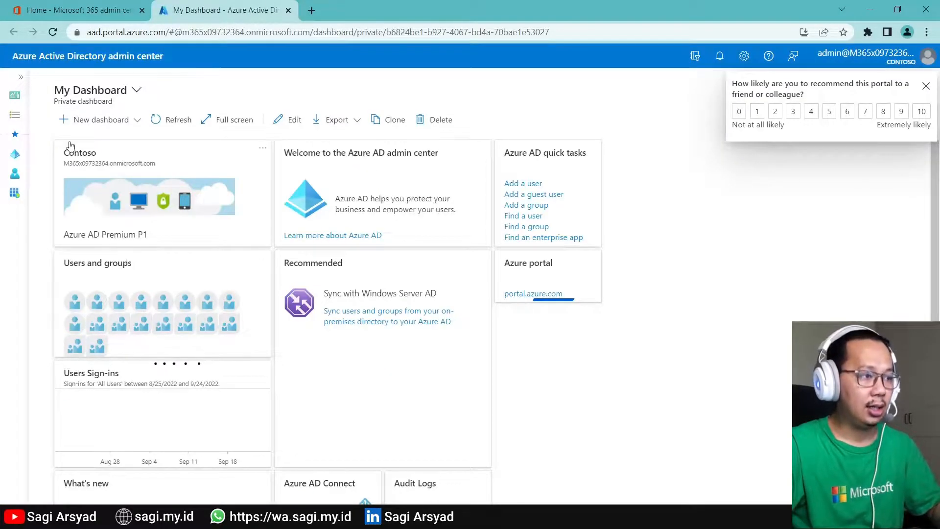
# Open the named locations of Conditional Access within the Azure Active Directory security settings.
pyautogui.click(19, 162)
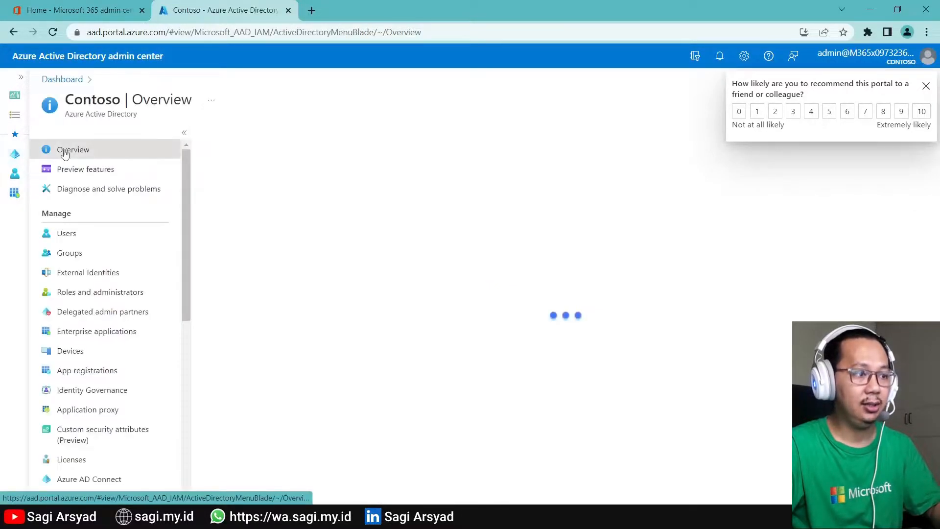
pyautogui.scroll(-6, 45, 214)
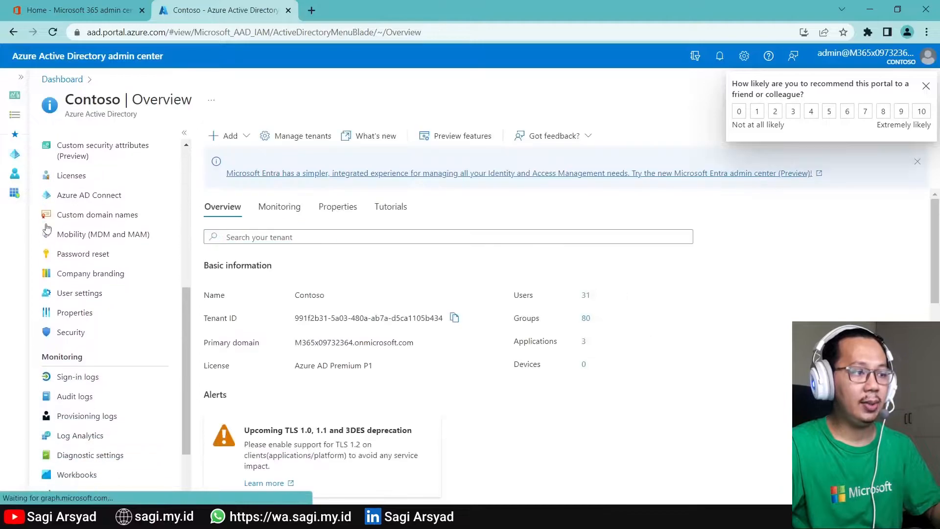
pyautogui.click(72, 330)
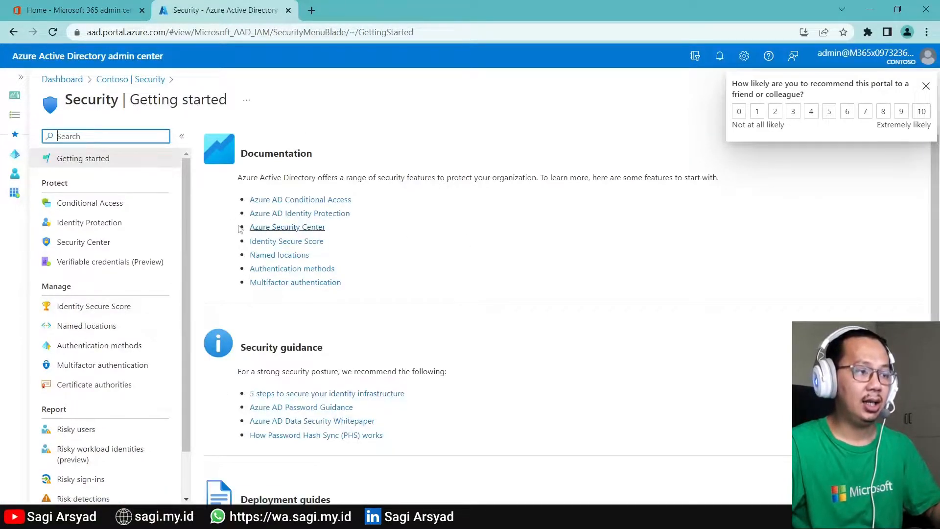
pyautogui.click(109, 210)
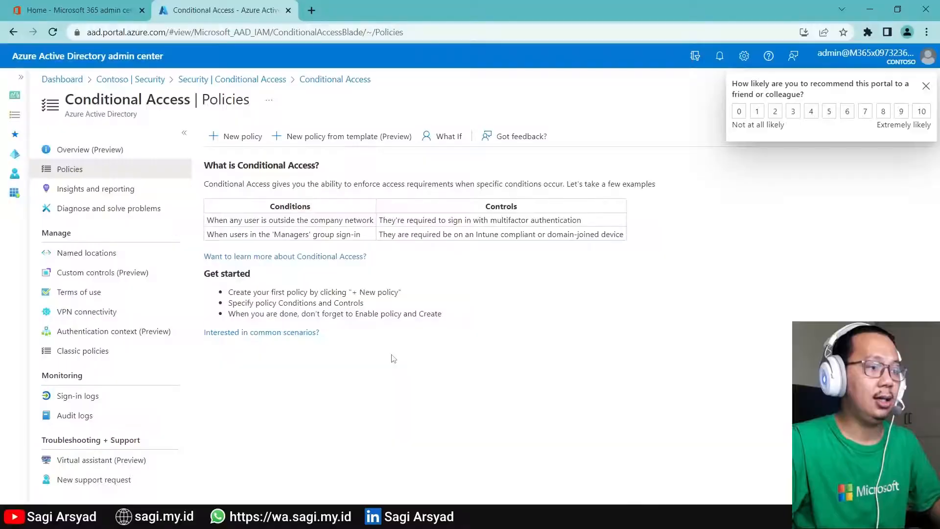
pyautogui.click(98, 255)
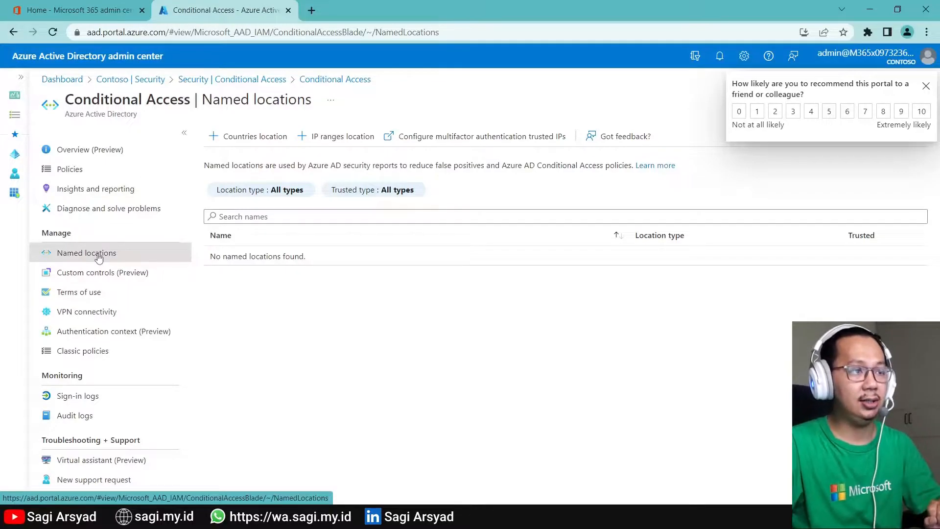
# Create a countries-based named location called Indonesia that contains the country Indonesia.
pyautogui.click(232, 150)
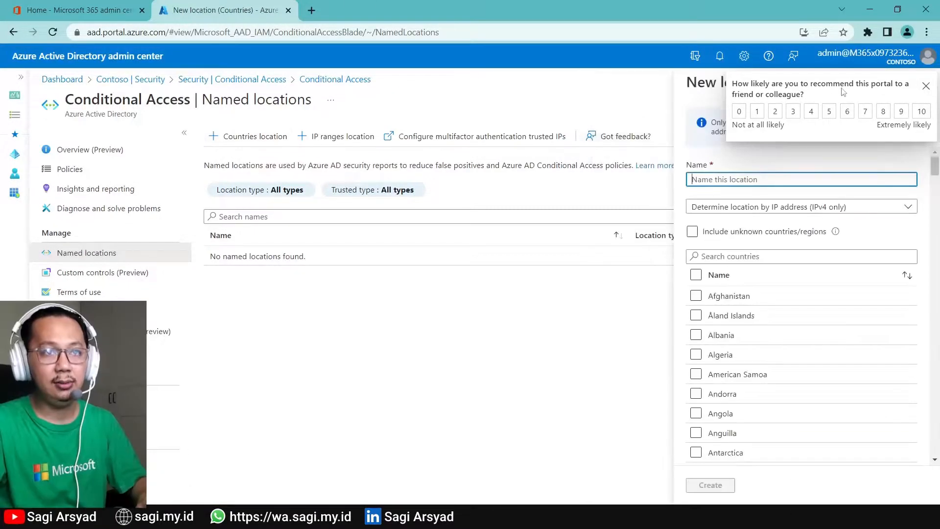
pyautogui.click(923, 86)
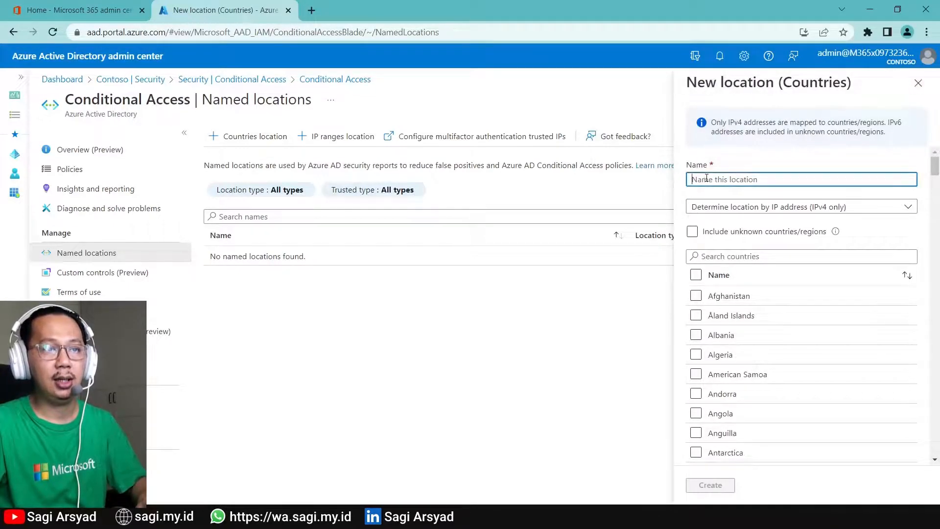
pyautogui.write('Indonesia')
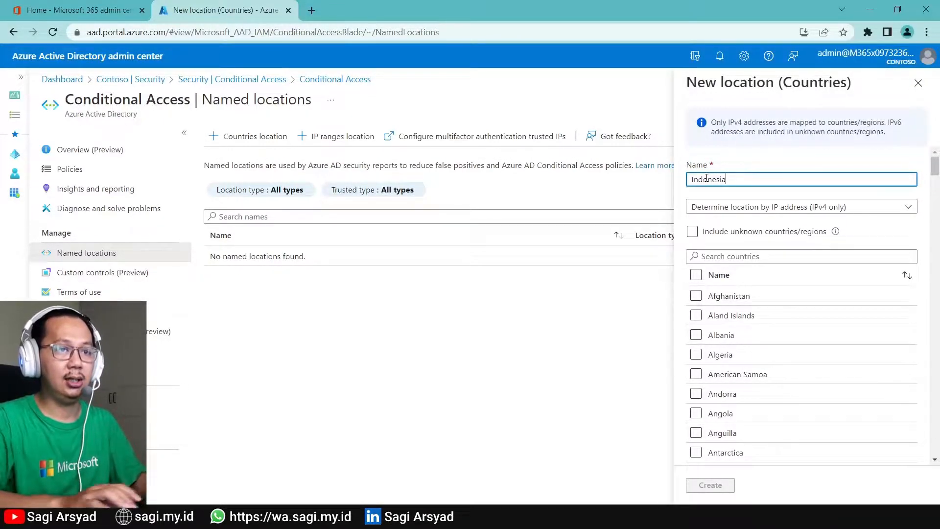
pyautogui.click(787, 254)
pyautogui.write('Indones')
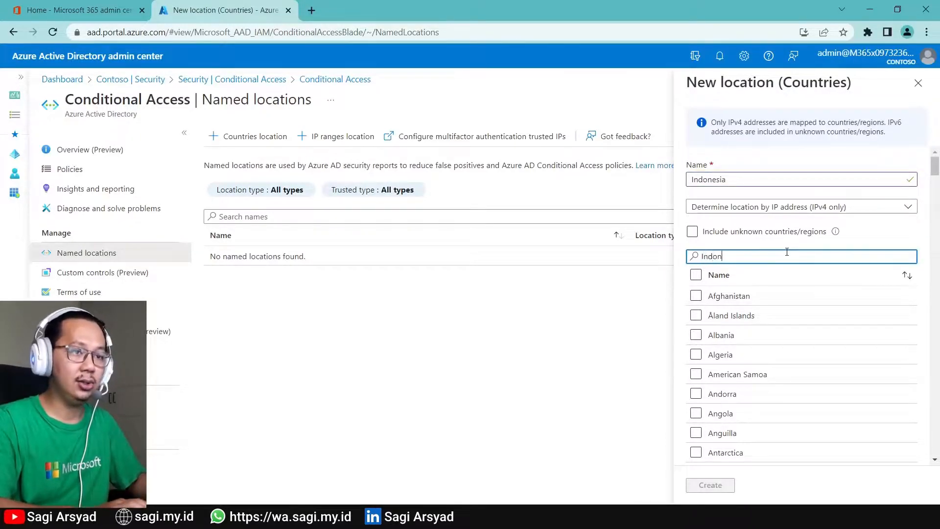
pyautogui.write('a')
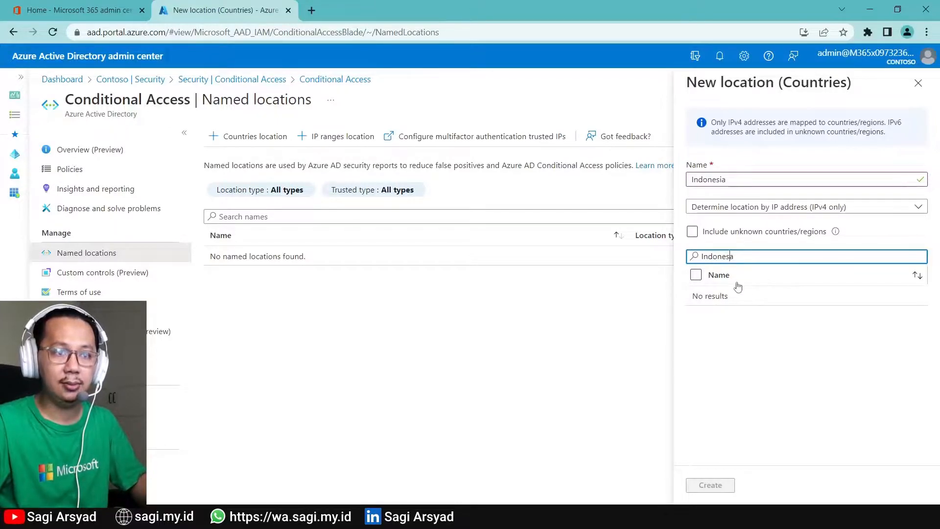
pyautogui.write('i')
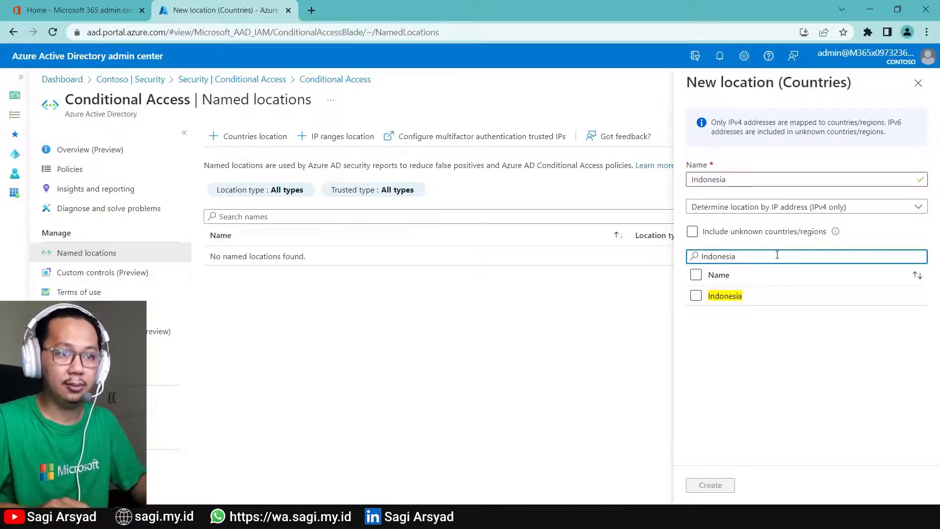
pyautogui.click(696, 295)
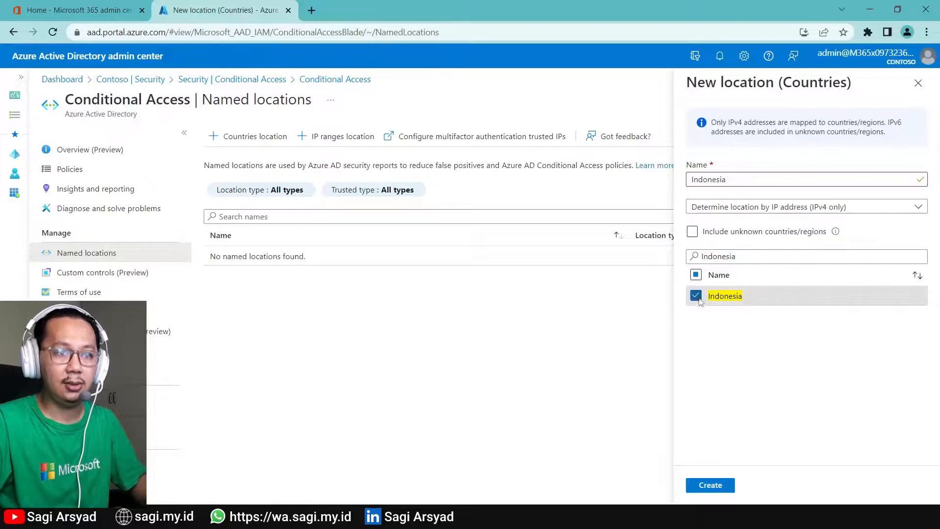
pyautogui.click(710, 484)
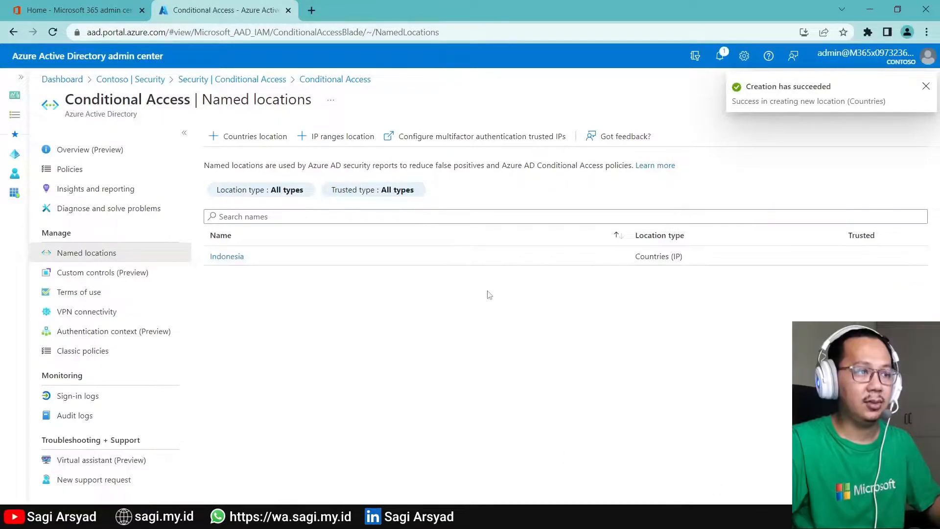
# Start a new Conditional Access policy and name it "Block From Indonesia".
pyautogui.click(97, 171)
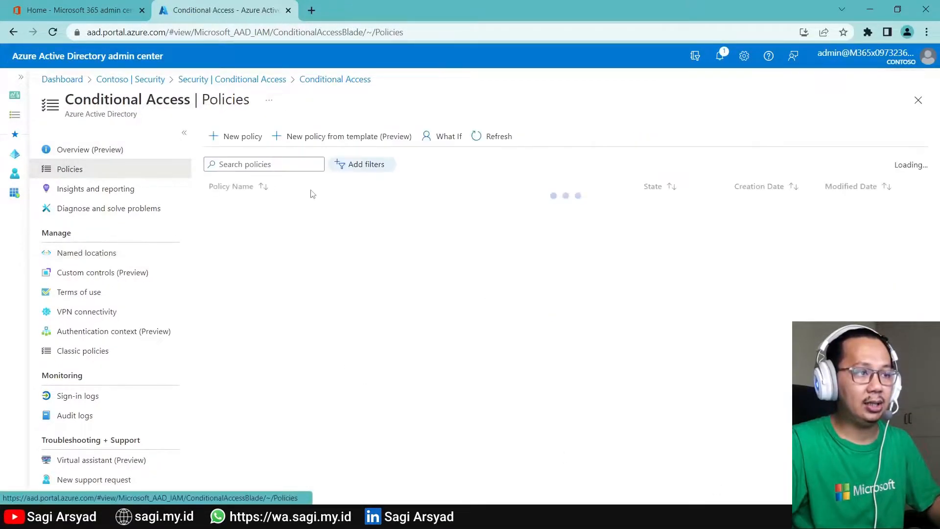
pyautogui.click(228, 139)
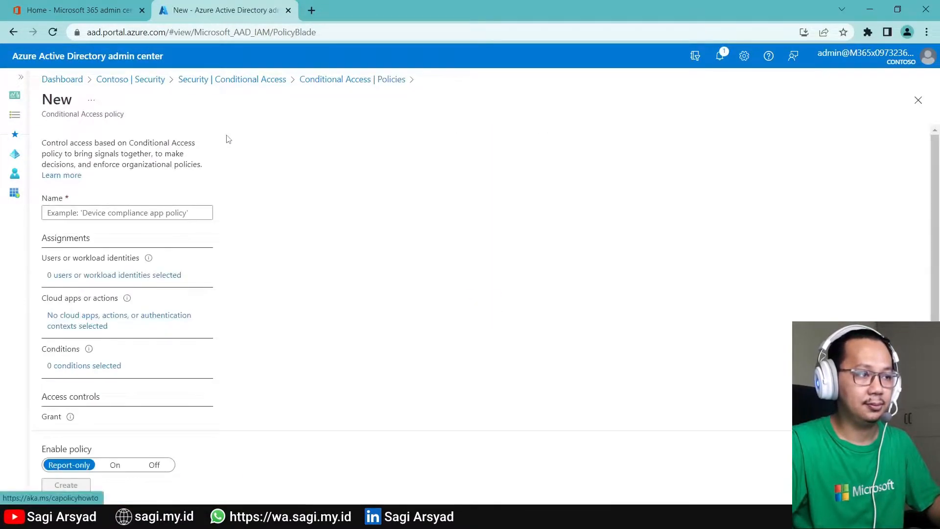
pyautogui.click(133, 214)
pyautogui.write('Block ')
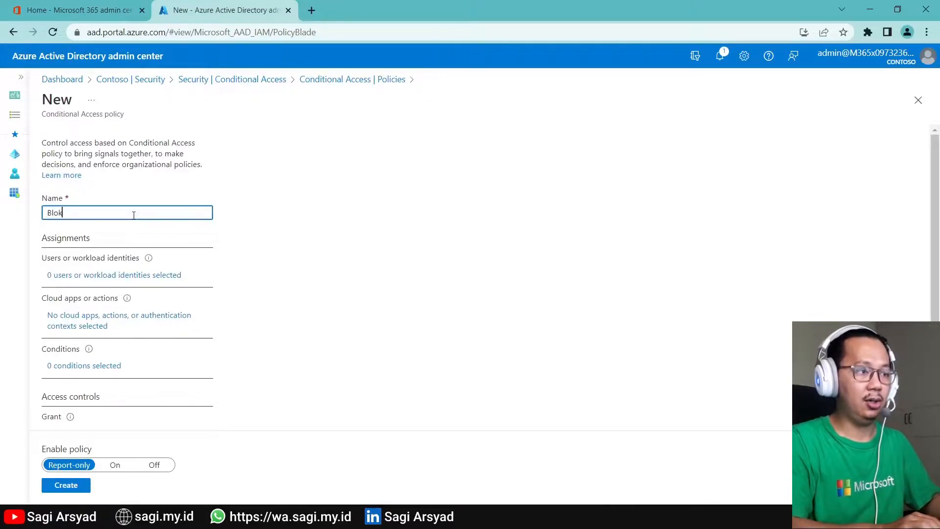
pyautogui.write('From Indonesia')
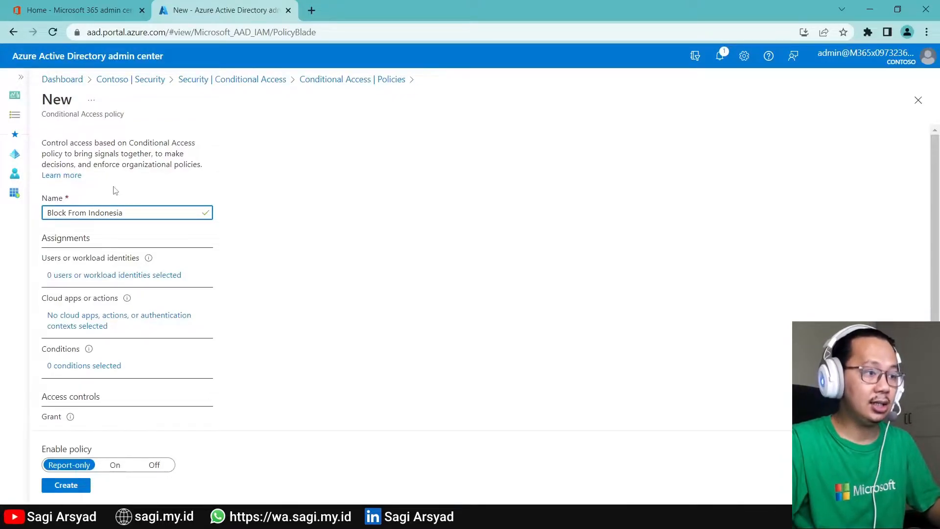
# Limit the policy's included users to selected users and groups, adding the test user found by first name.
pyautogui.scroll(-2, 115, 277)
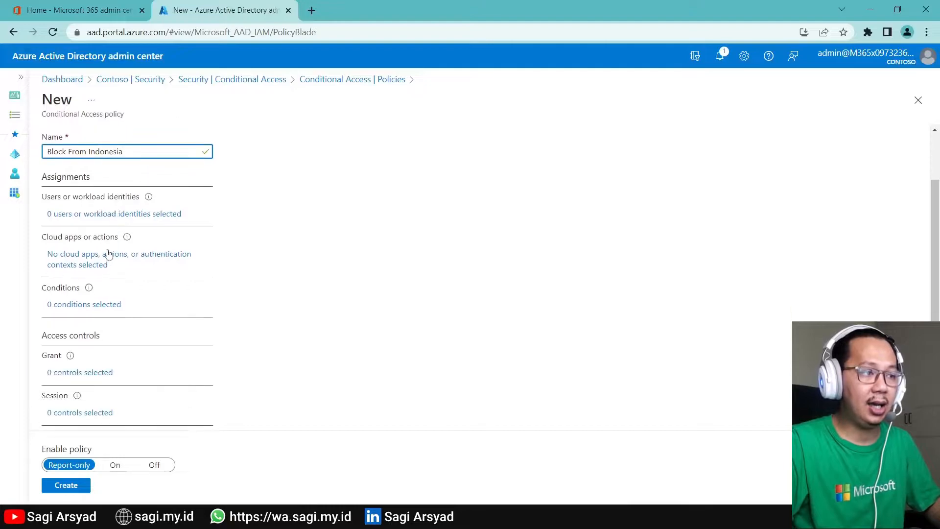
pyautogui.click(111, 215)
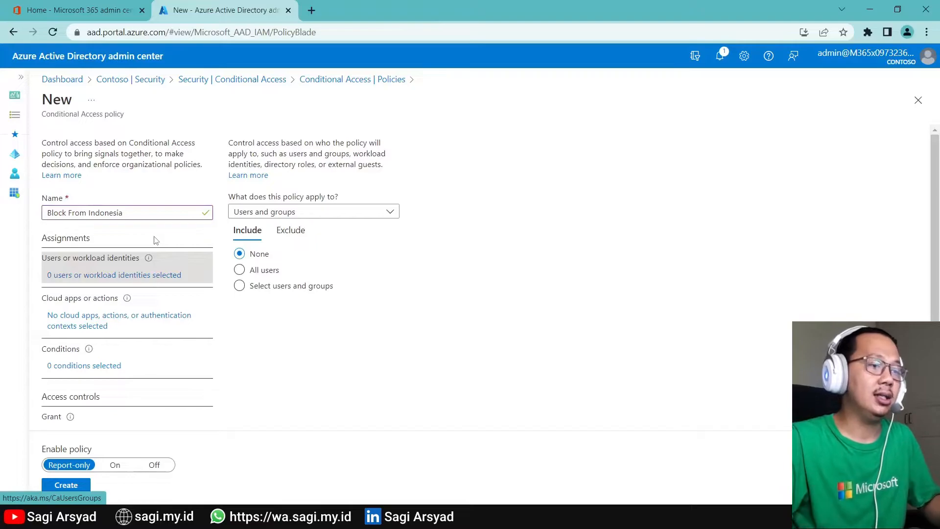
pyautogui.click(292, 292)
pyautogui.scroll(-1, 344, 313)
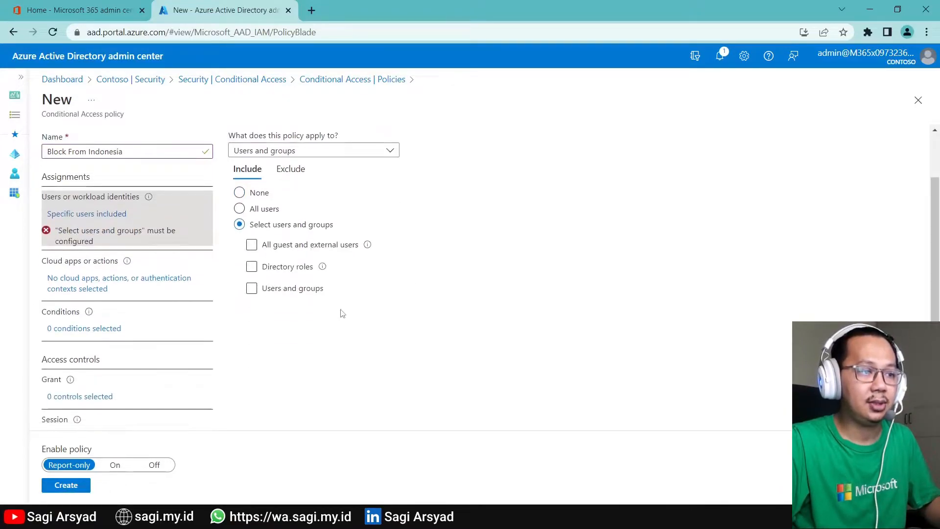
pyautogui.click(266, 294)
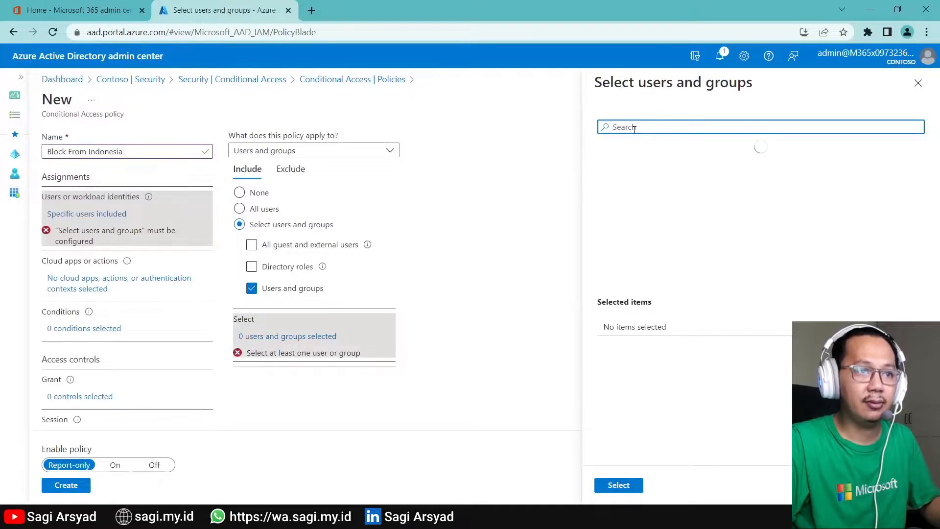
pyautogui.write('Sag')
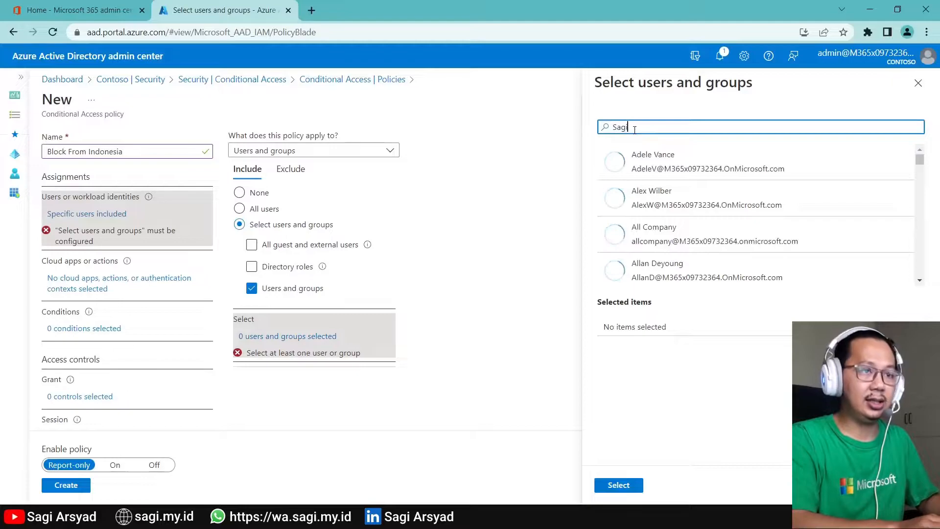
pyautogui.write('i')
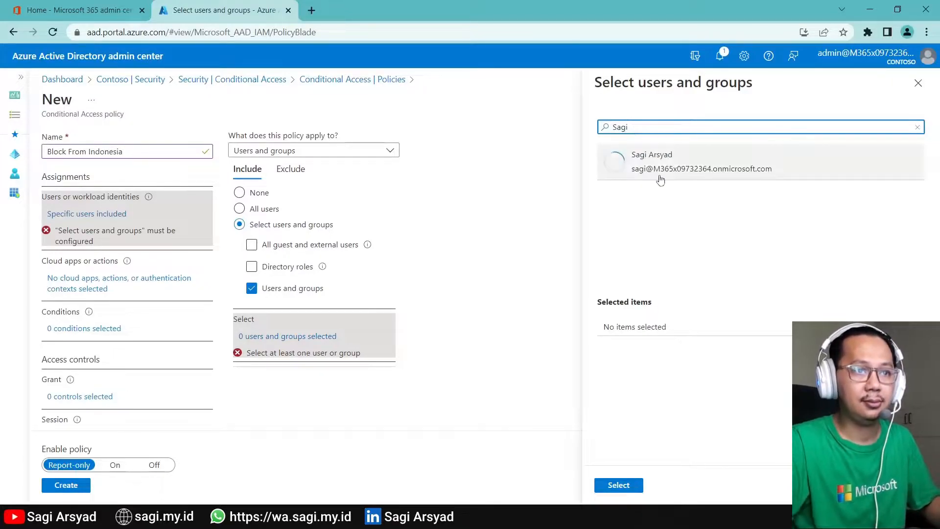
pyautogui.click(704, 174)
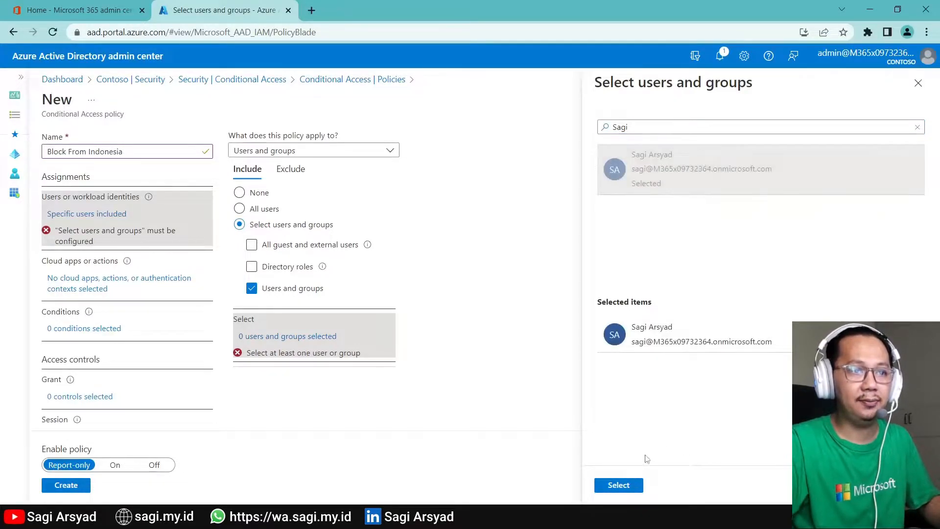
pyautogui.click(619, 485)
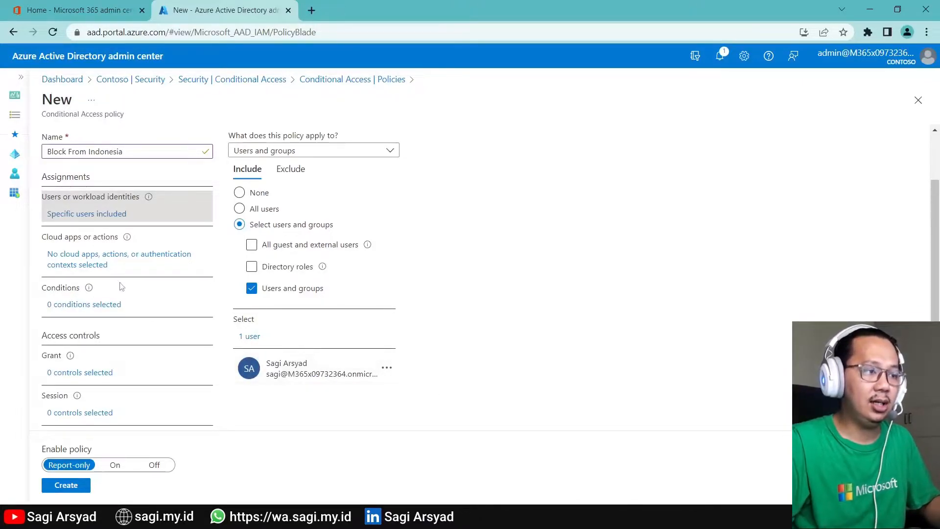
# Apply the policy to all cloud apps.
pyautogui.moveTo(109, 268); pyautogui.dragTo(105, 254)
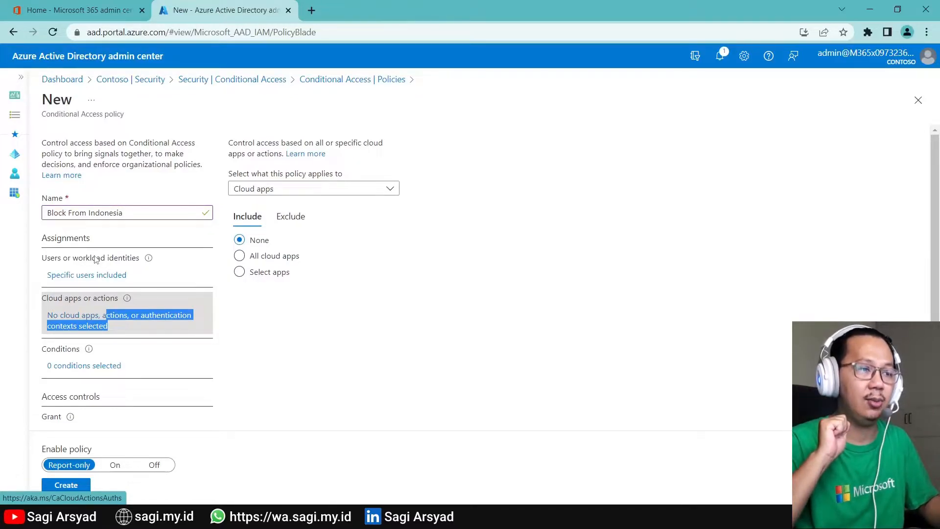
pyautogui.click(239, 256)
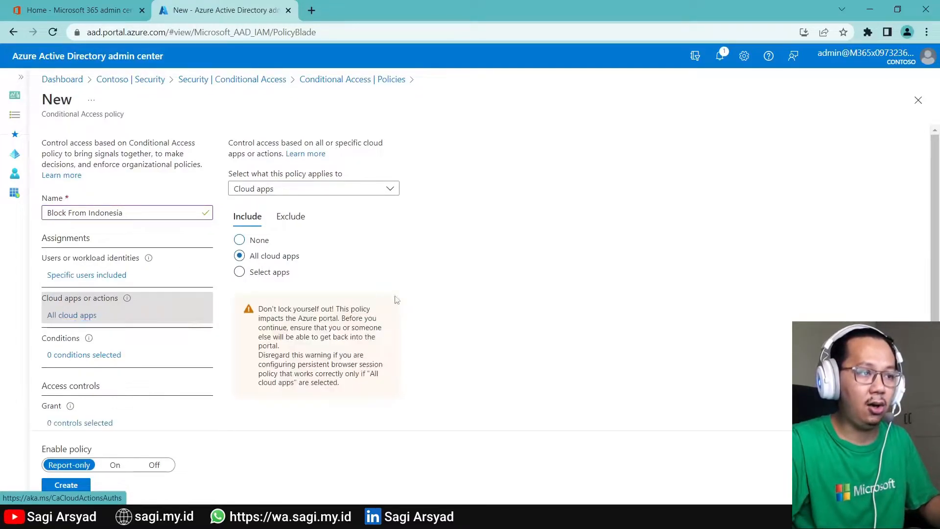
pyautogui.scroll(-1, 445, 301)
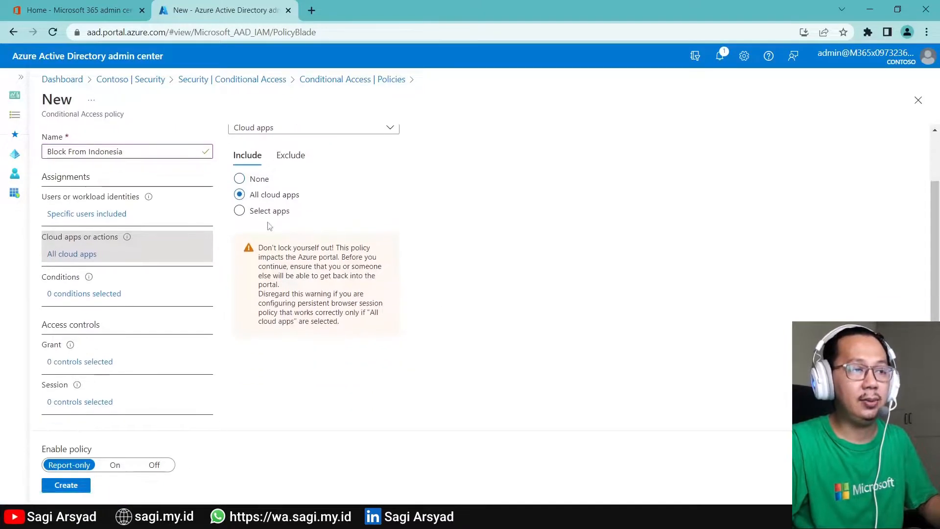
# Review the individually selectable cloud apps and return the policy's scope to all cloud apps.
pyautogui.click(255, 211)
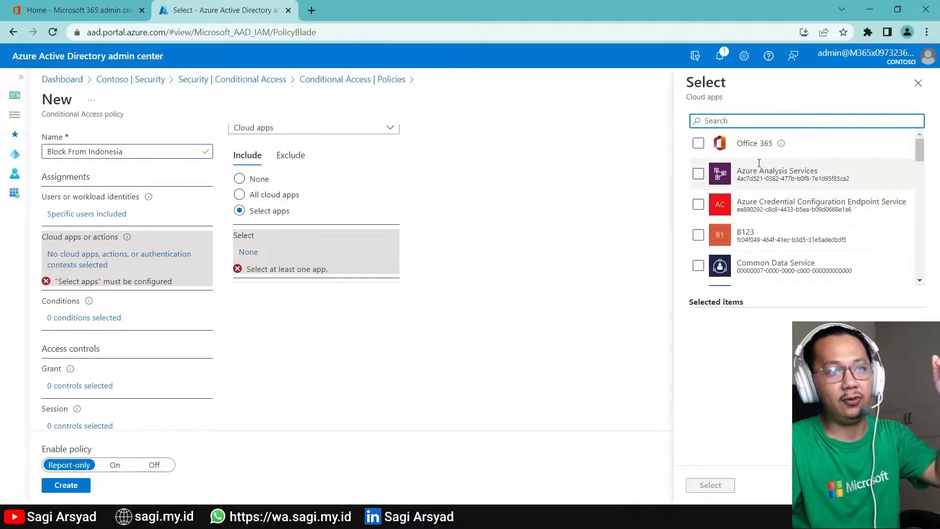
pyautogui.scroll(-2, 759, 163)
pyautogui.scroll(-3, 759, 167)
pyautogui.scroll(-3, 766, 263)
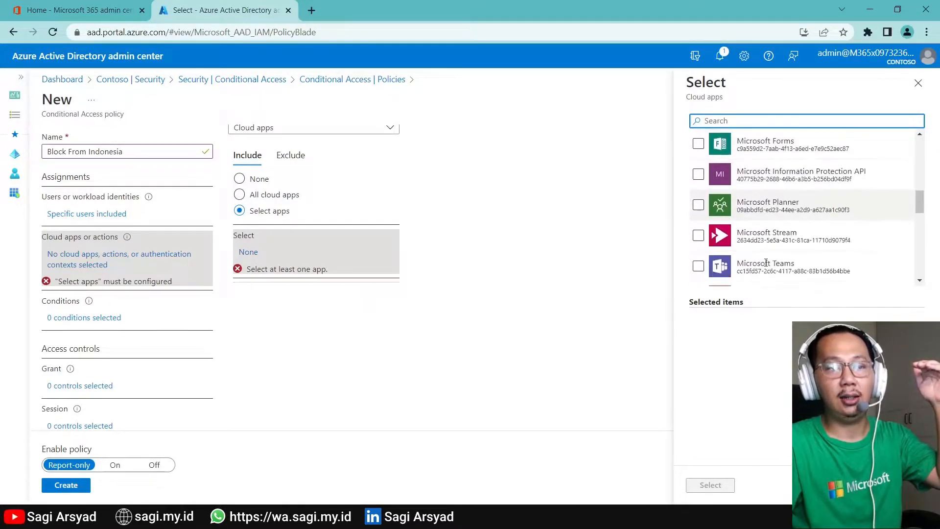
pyautogui.scroll(-2, 755, 223)
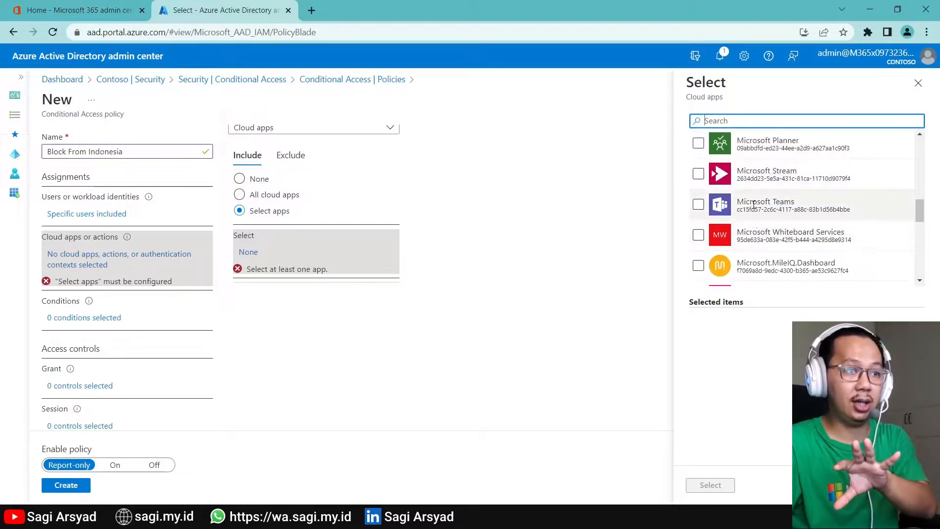
pyautogui.click(295, 195)
pyautogui.scroll(1, 539, 371)
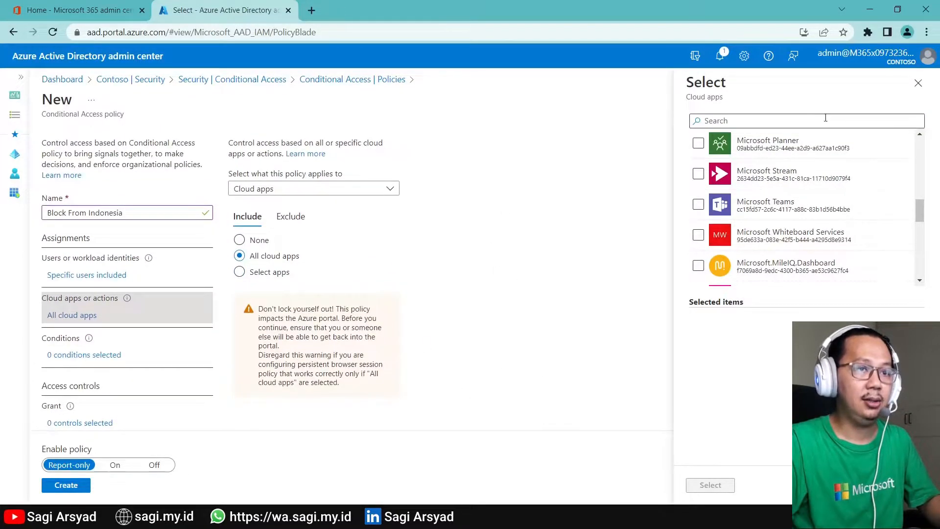
pyautogui.click(918, 82)
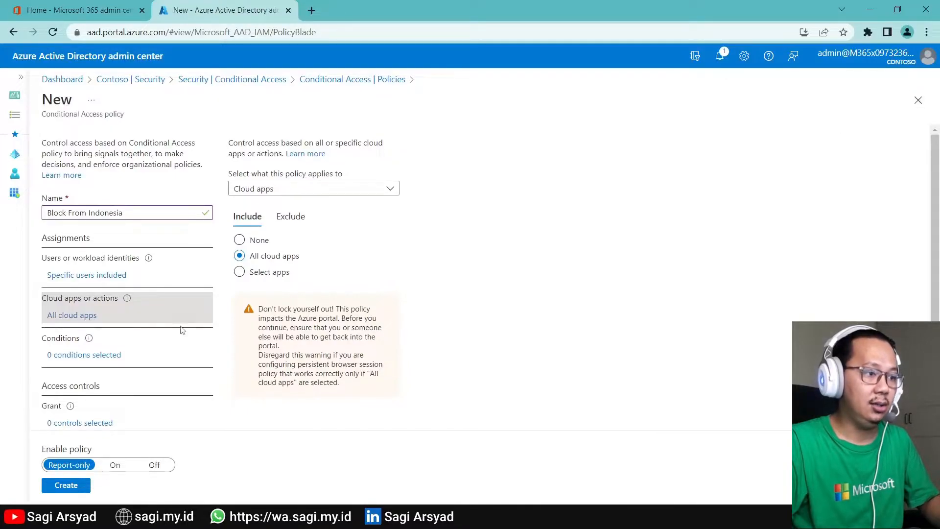
# Configure the policy's location condition to include only the selected named location Indonesia.
pyautogui.scroll(-1, 181, 329)
pyautogui.click(109, 294)
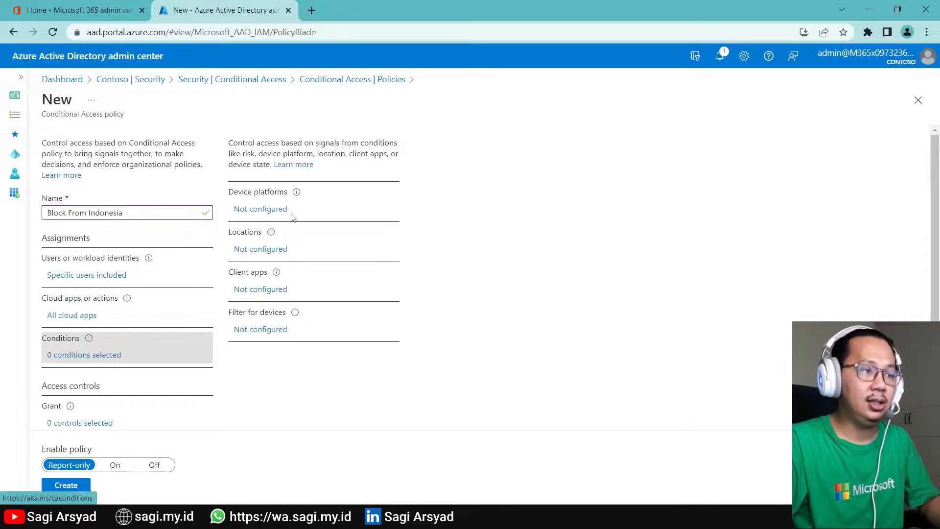
pyautogui.click(264, 251)
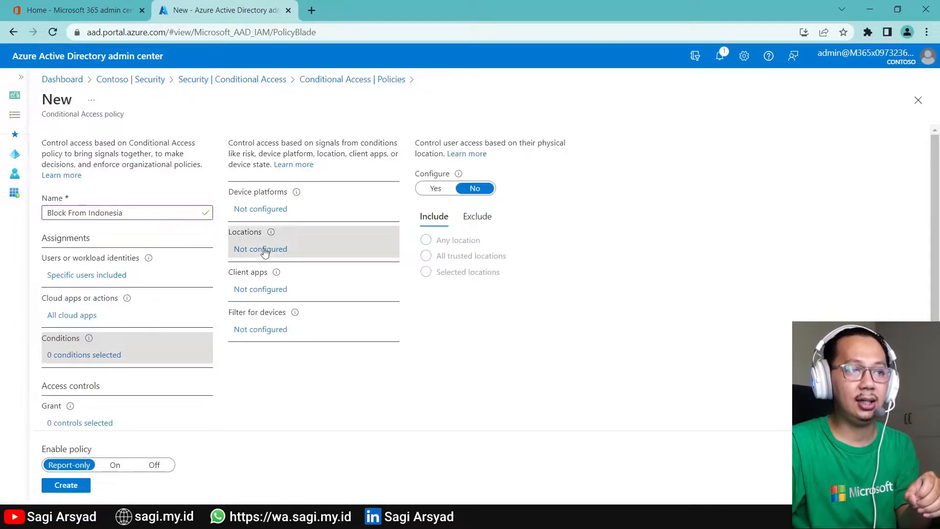
pyautogui.click(437, 188)
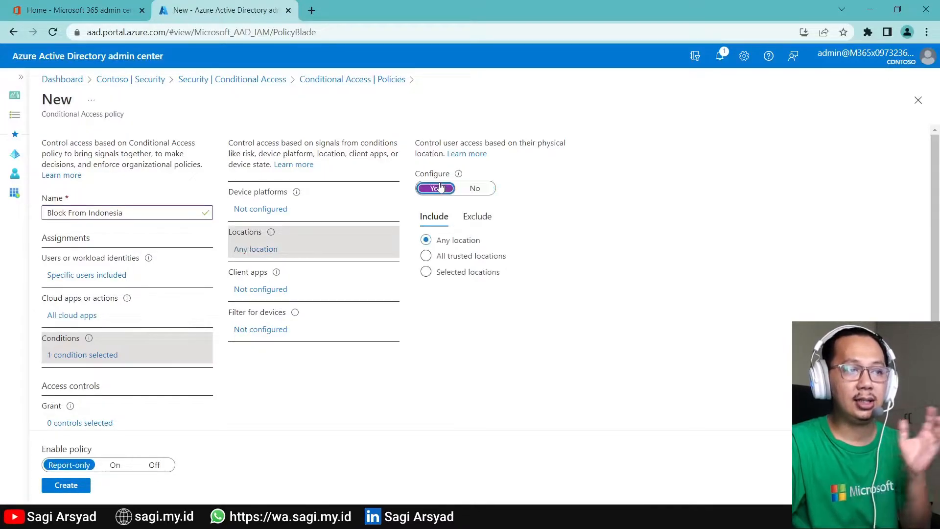
pyautogui.click(448, 272)
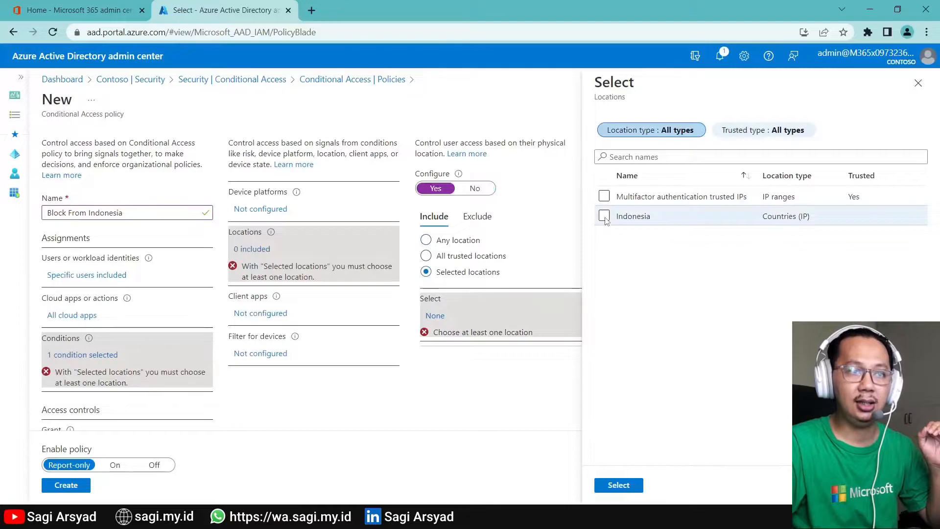
pyautogui.click(604, 217)
pyautogui.click(618, 485)
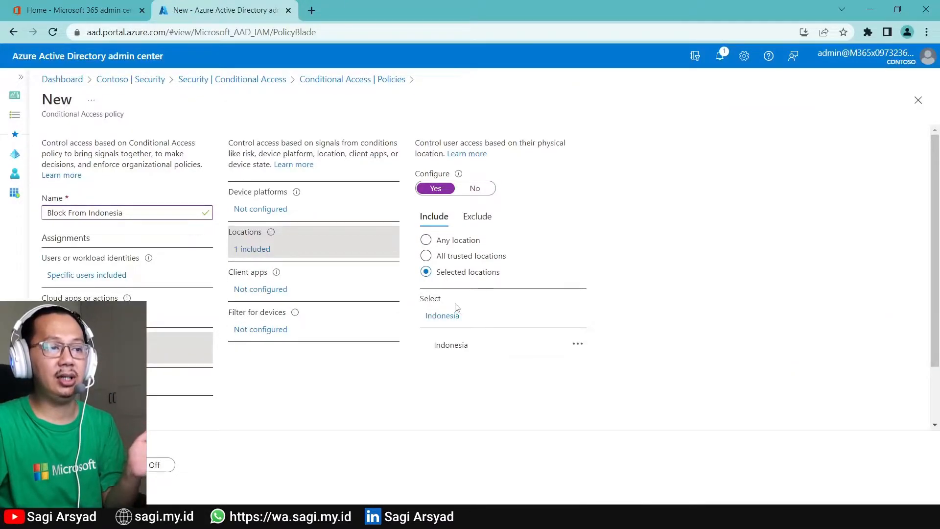
# Review the device platforms and client apps conditions without configuring them, and return to the location condition.
pyautogui.click(258, 209)
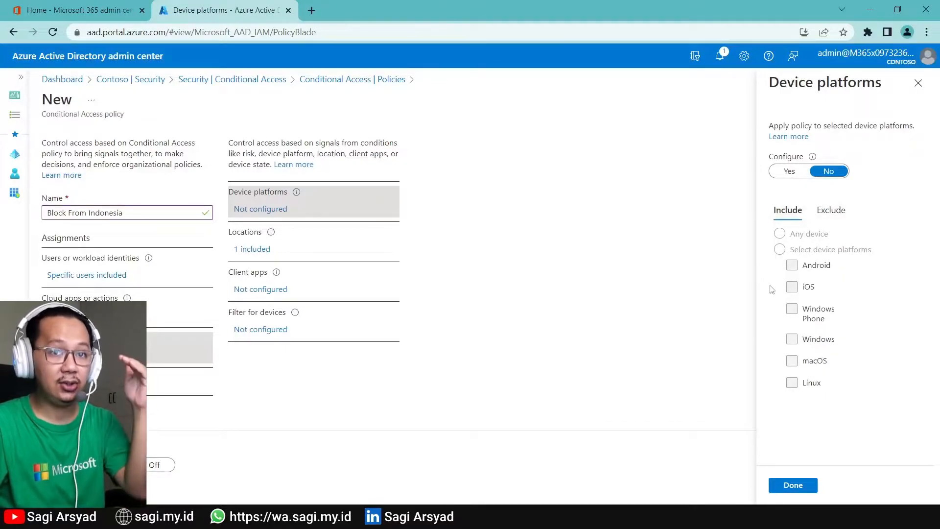
pyautogui.click(242, 293)
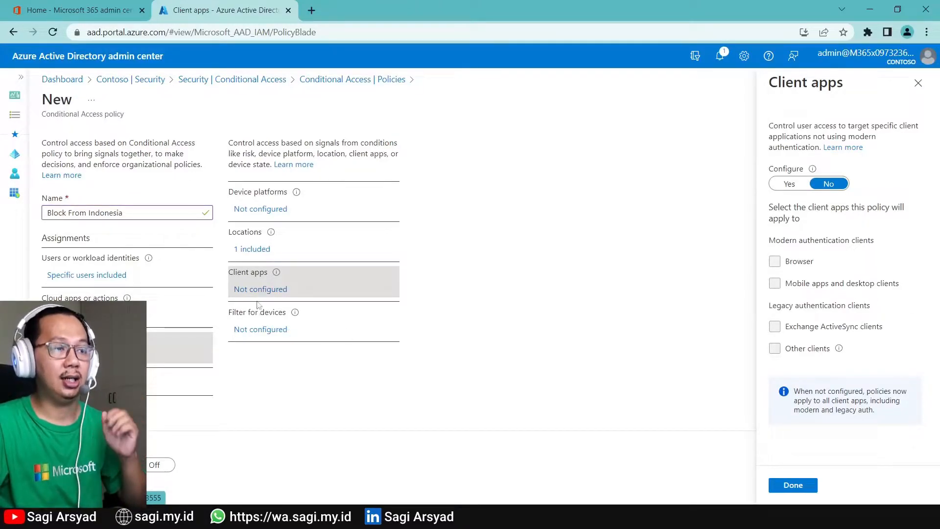
pyautogui.scroll(-2, 138, 288)
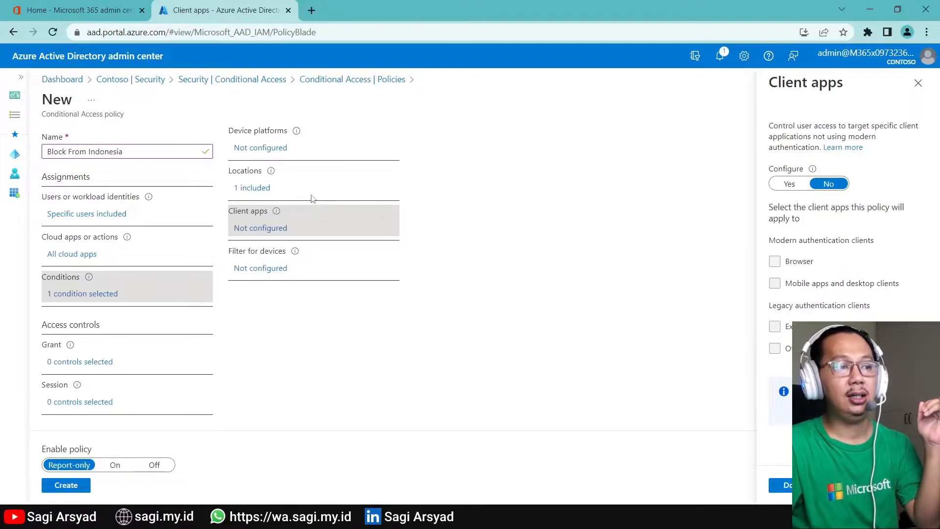
pyautogui.click(267, 187)
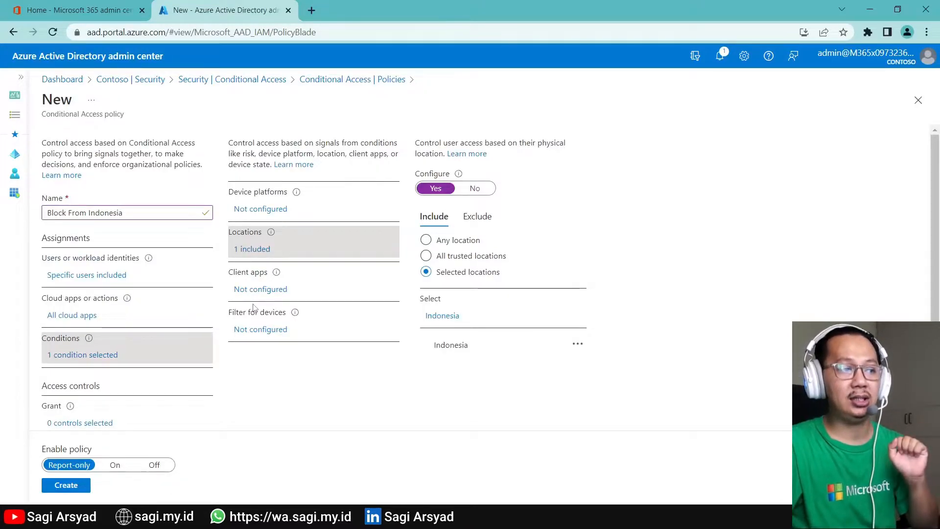
# Set the policy's grant control to block access and create the policy with its enforcement state set to On.
pyautogui.scroll(-1, 253, 308)
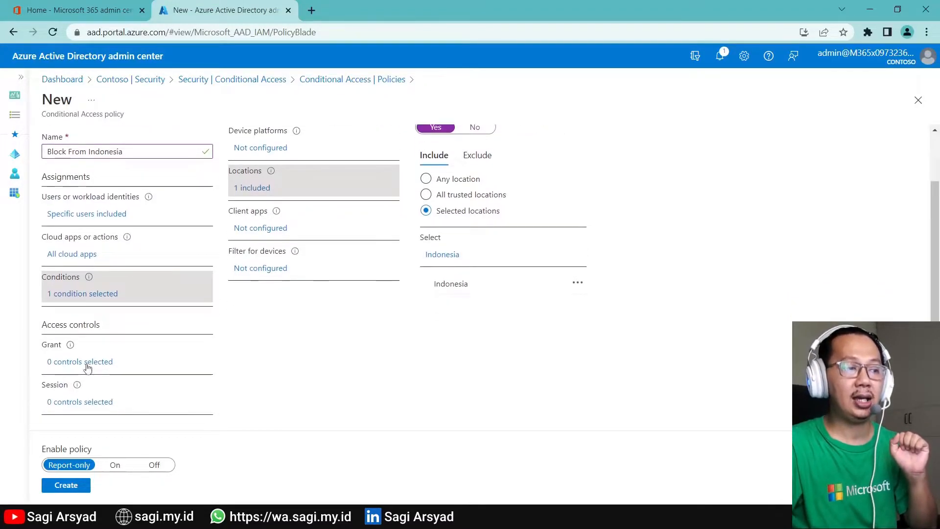
pyautogui.click(87, 368)
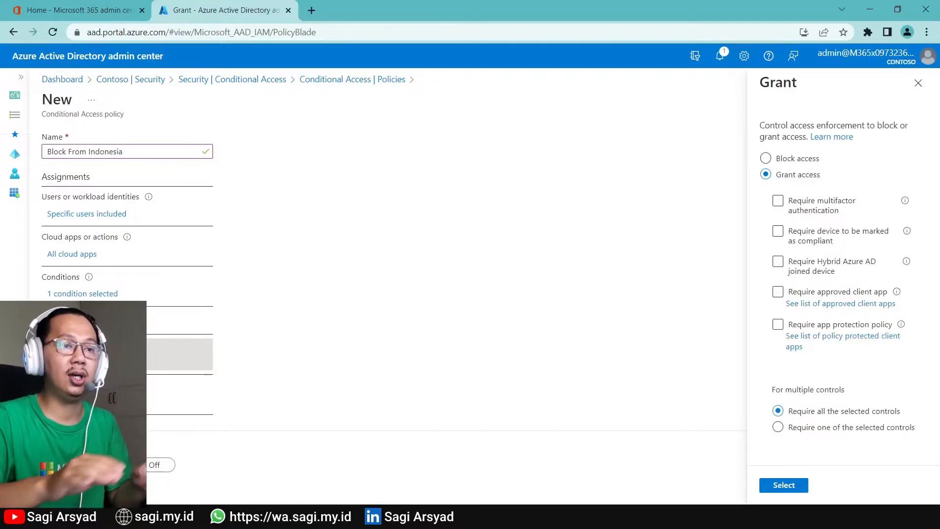
pyautogui.click(812, 158)
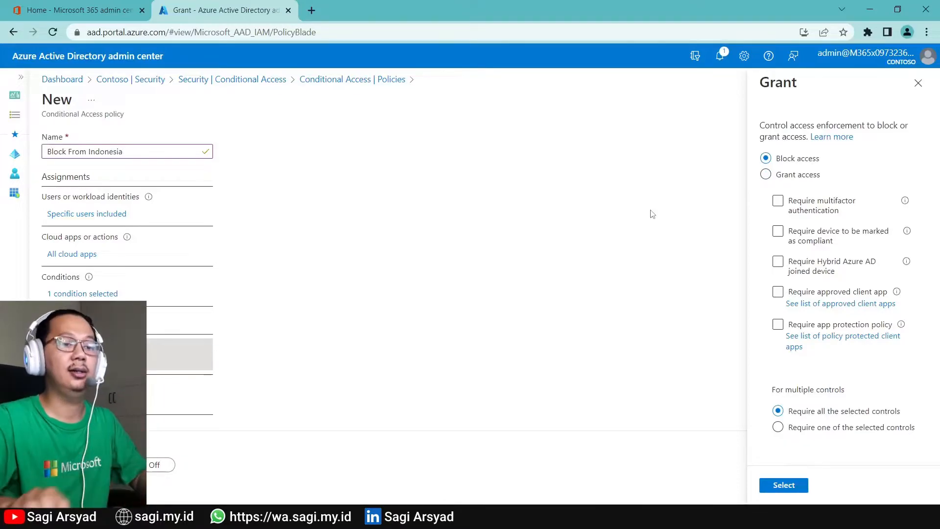
pyautogui.click(783, 485)
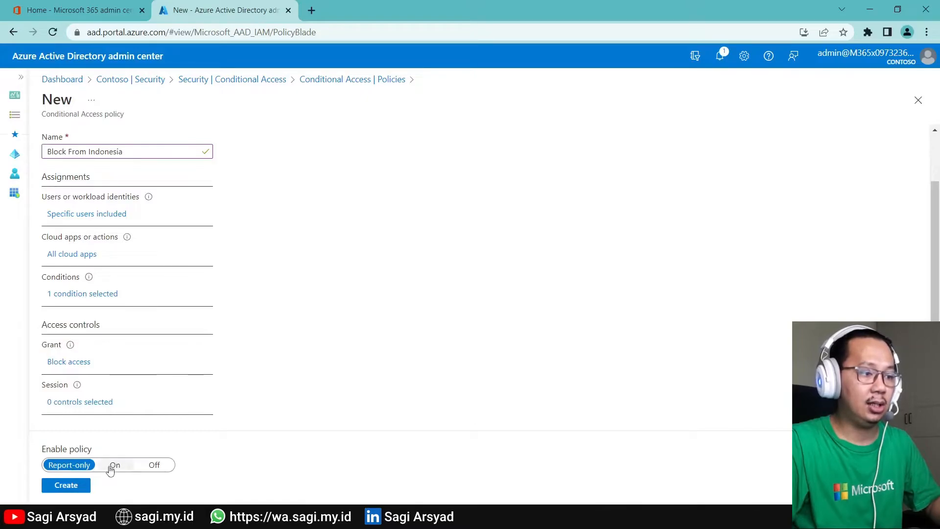
pyautogui.click(114, 465)
pyautogui.click(66, 485)
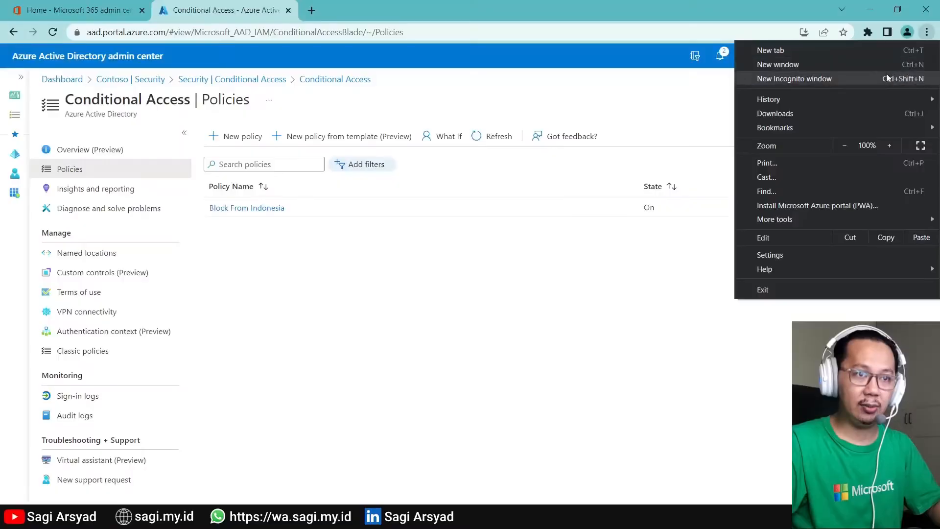
# Open portal.office.com in a new Incognito window.
pyautogui.click(887, 79)
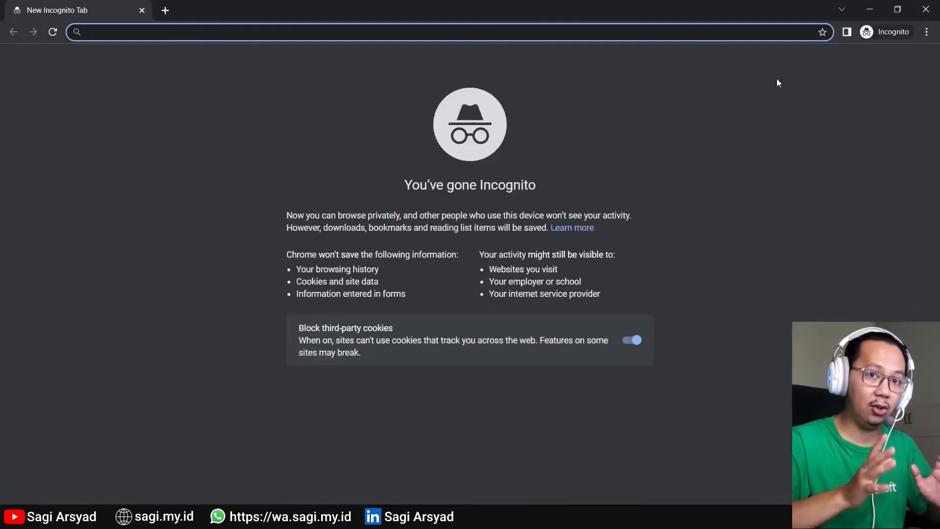
pyautogui.write('porta')
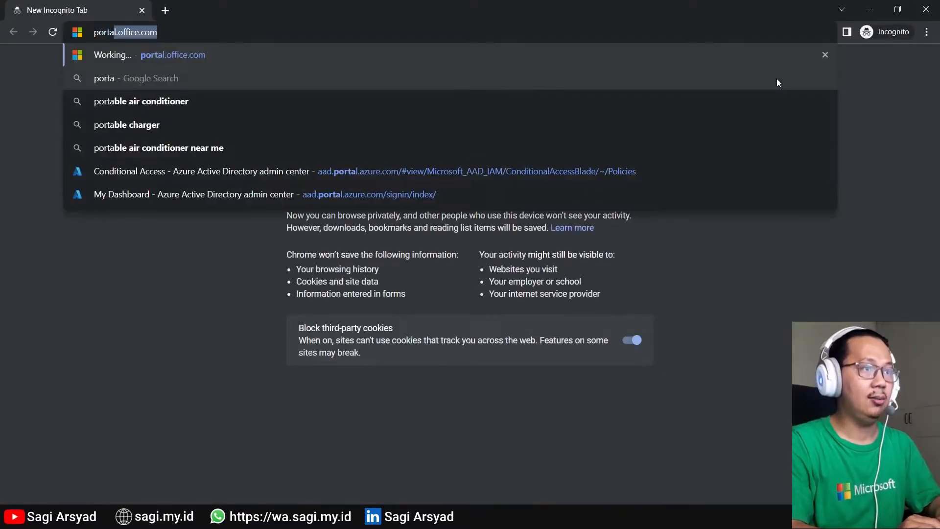
pyautogui.press('Return')
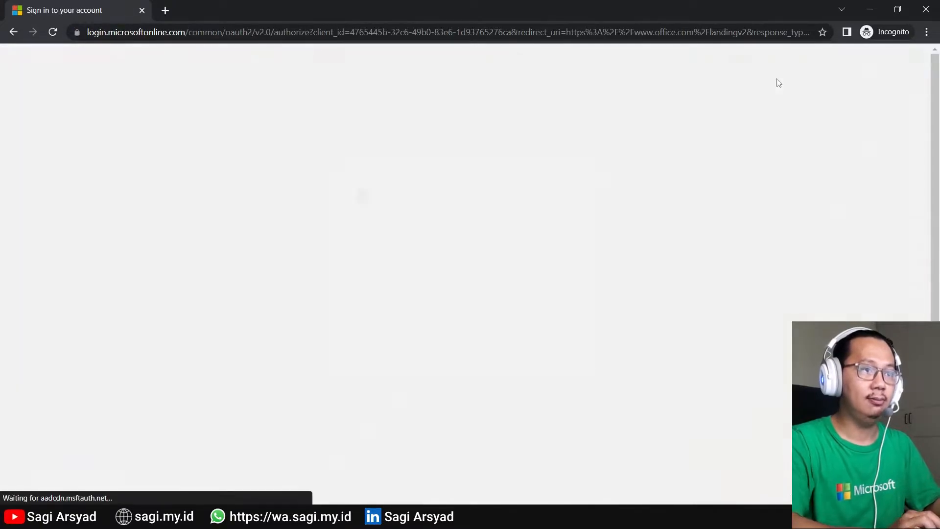
# Submit the test user's sign-in e-mail and account password on the Microsoft sign-in page.
pyautogui.hotkey('ctrl', 'v')
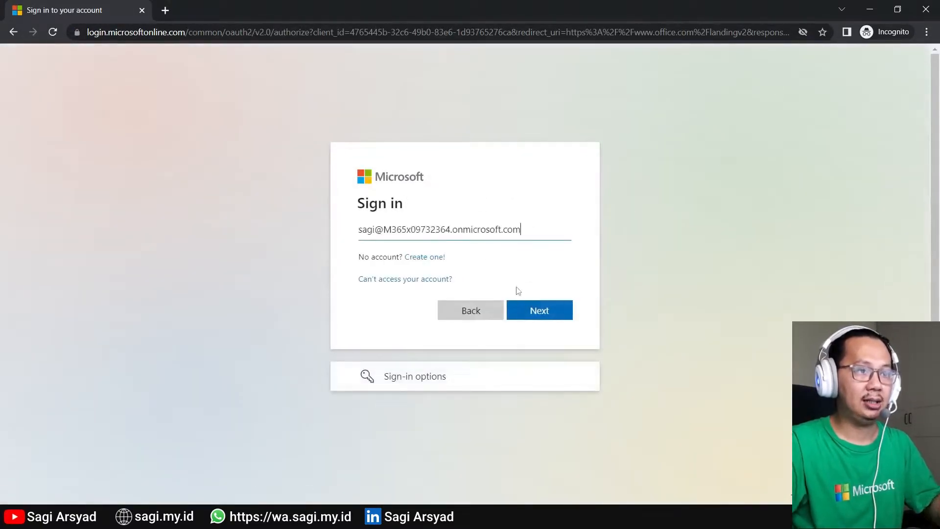
pyautogui.click(539, 313)
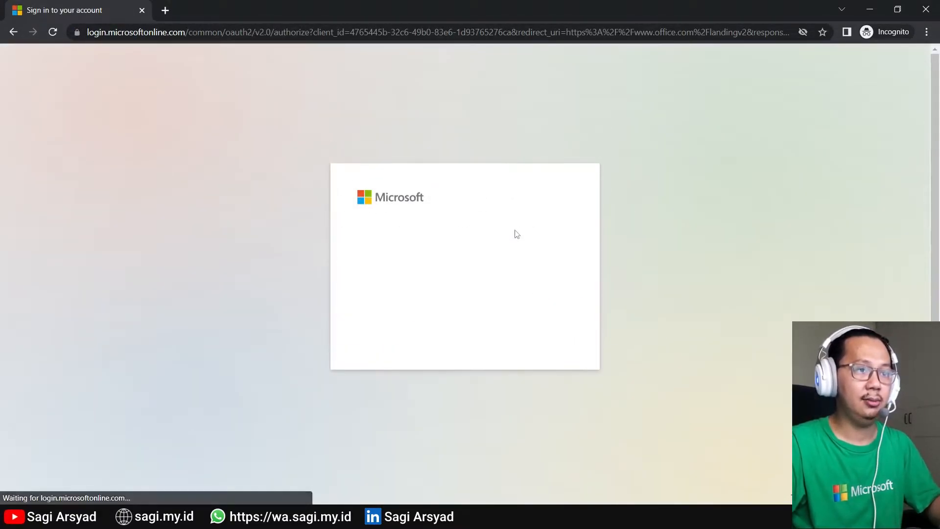
pyautogui.write('•••')
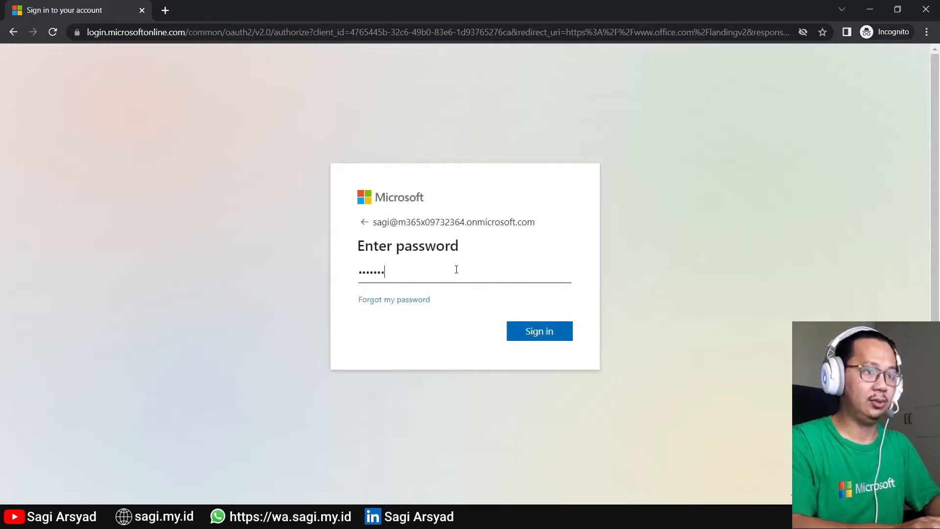
pyautogui.write('•••••••')
pyautogui.press('Return')
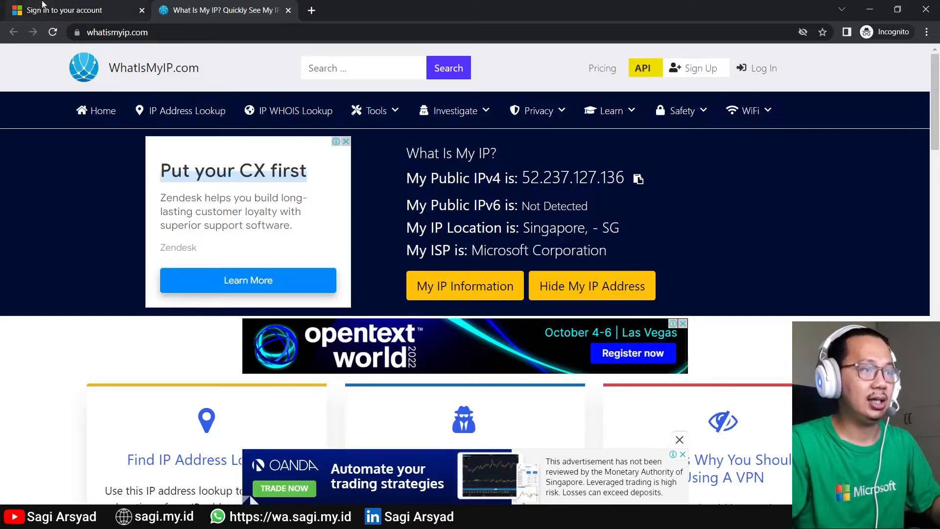
# Return to the Microsoft sign-in page and load portal.office.com again.
pyautogui.click(30, 12)
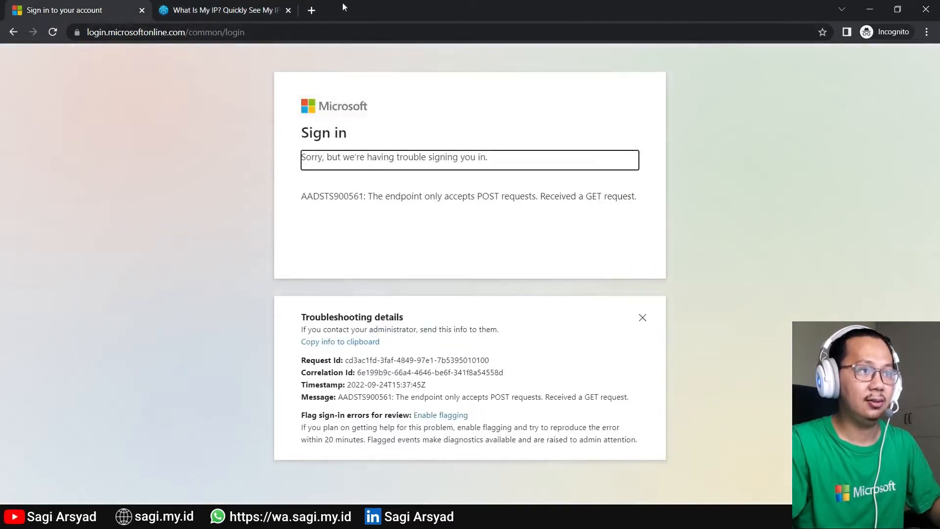
pyautogui.click(297, 33)
pyautogui.write('portal')
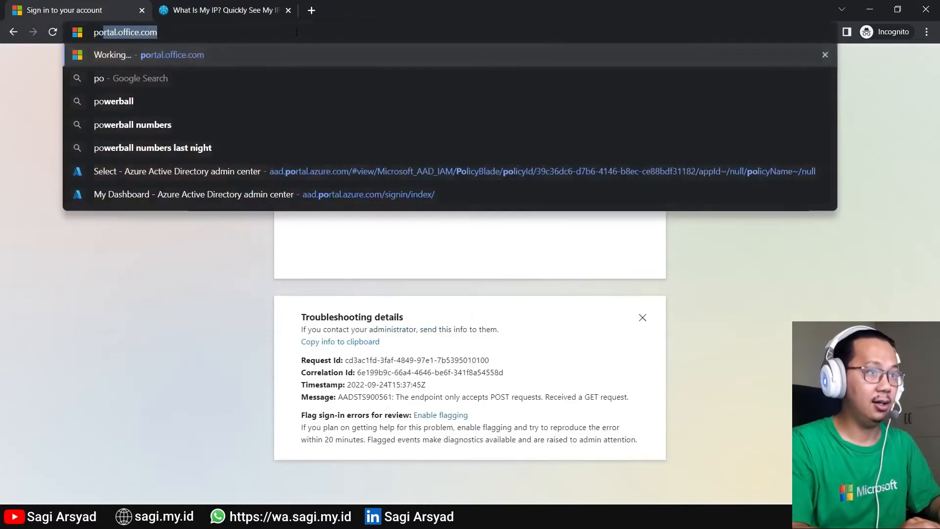
pyautogui.press('Return')
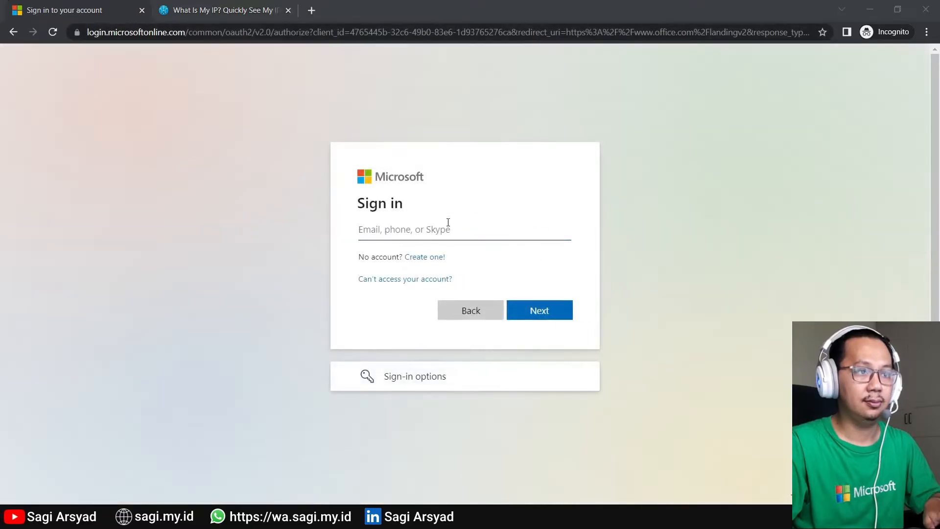
# Sign in again with the test user's e-mail and account password, staying signed in and suppressing that question in future.
pyautogui.hotkey('ctrl', 'v')
pyautogui.press('Return')
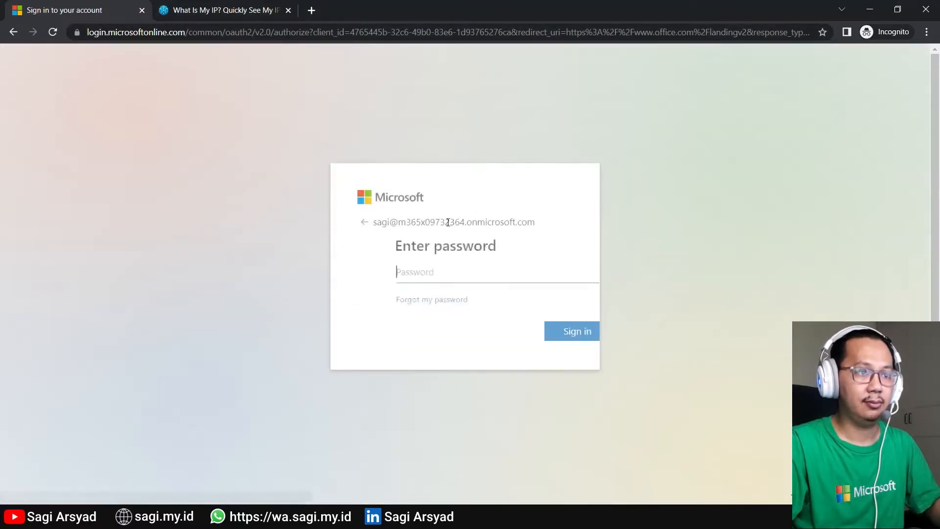
pyautogui.hotkey('ctrl', 'v')
pyautogui.press('Return')
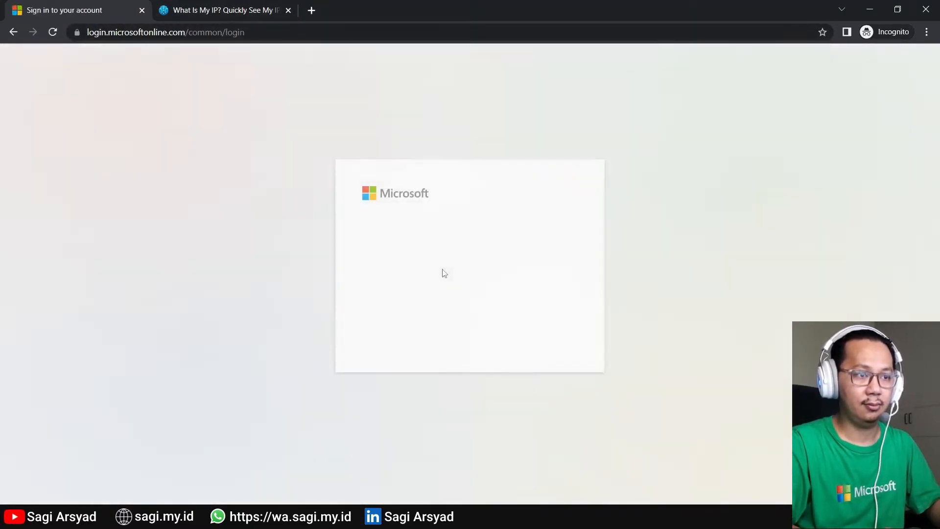
pyautogui.click(410, 306)
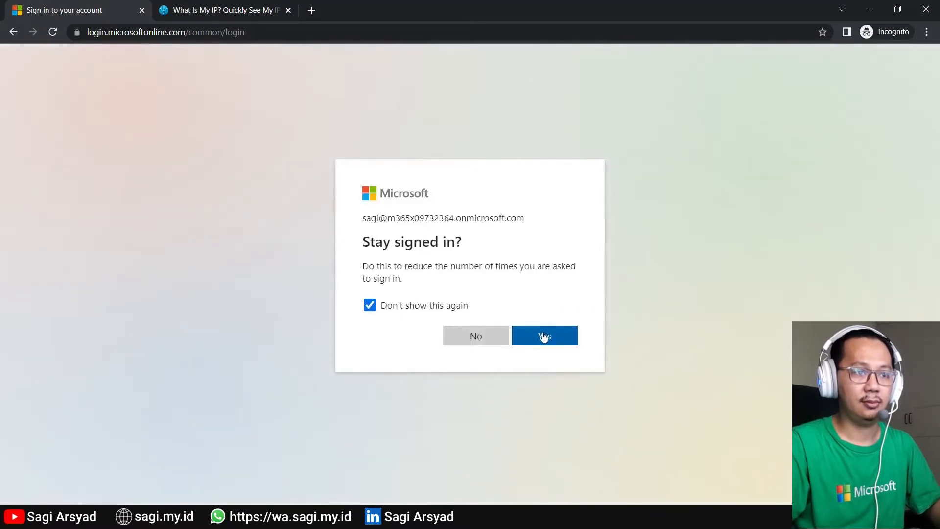
pyautogui.click(538, 338)
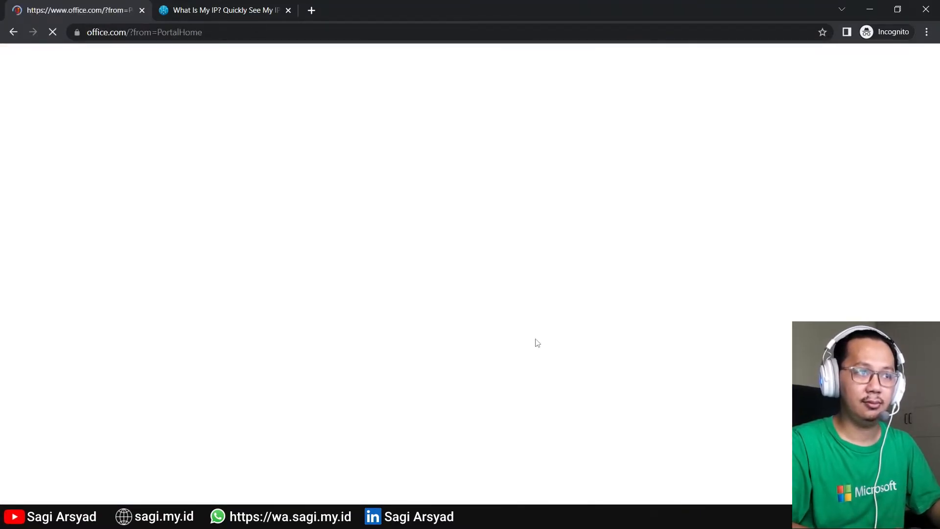